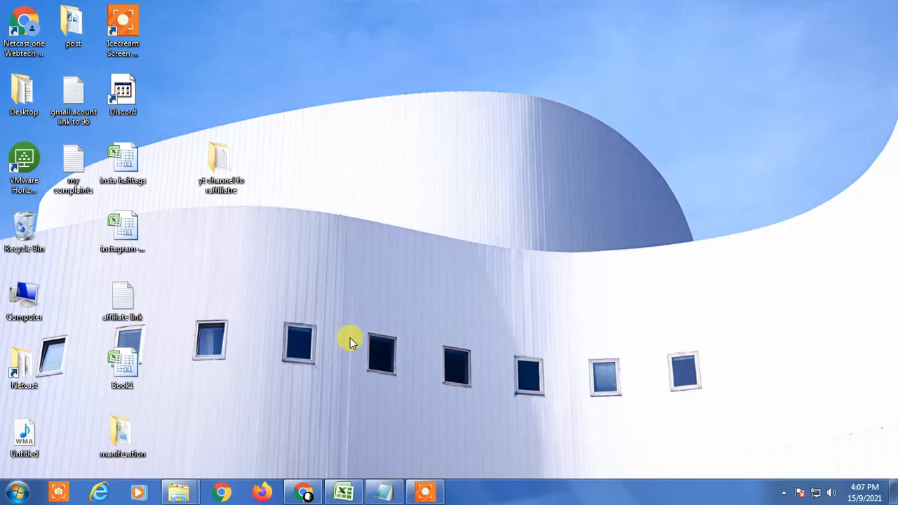
Switch to the Book1 workbook in Excel and undo the earlier edits to cell A2 to restore "jony, mark"
click(344, 493)
click(310, 354)
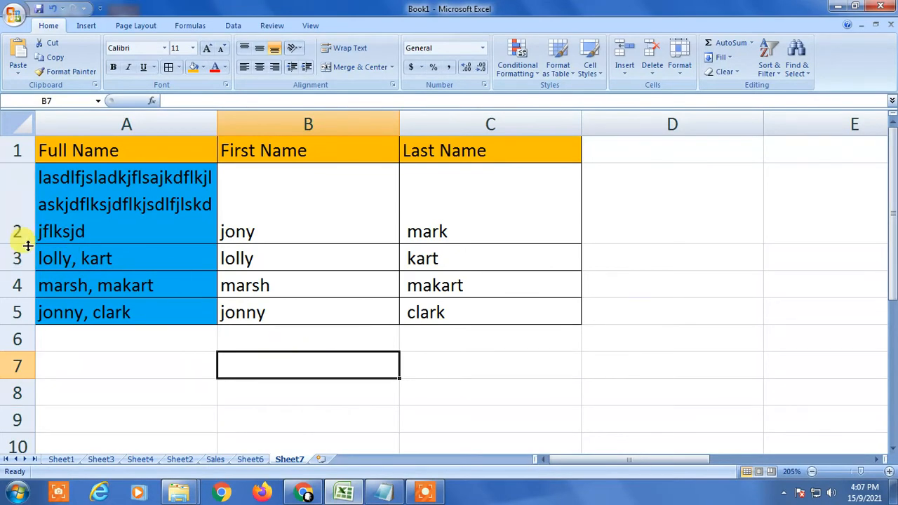
key(ctrl+z)
key(ctrl+z)
key(ctrl+y)
key(ctrl+y)
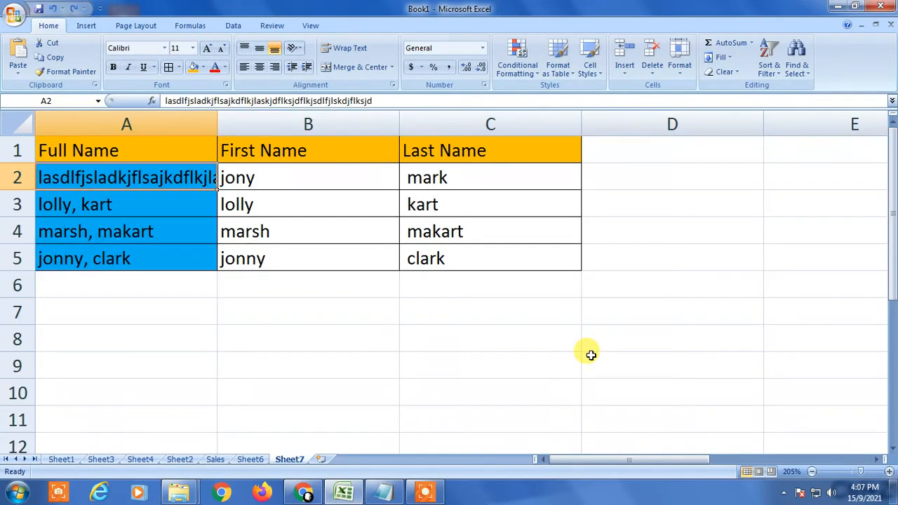
click(328, 325)
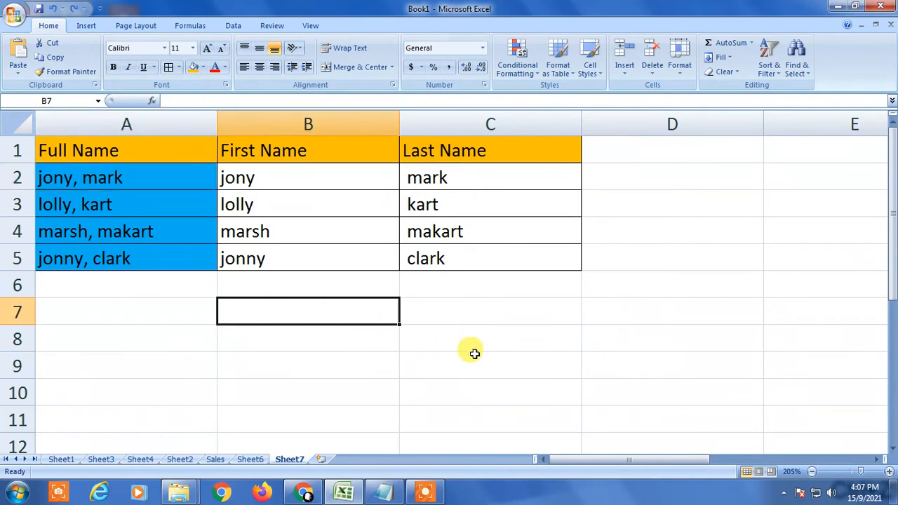
click(226, 205)
click(330, 121)
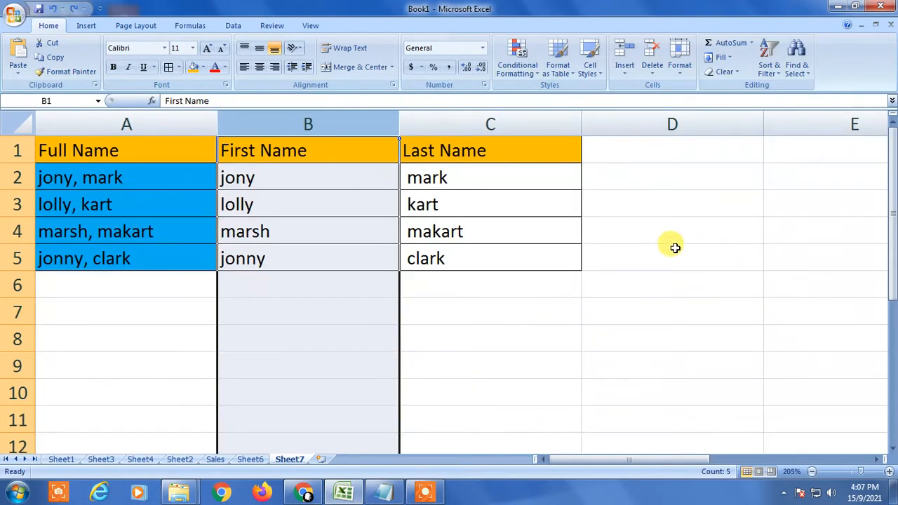
click(482, 308)
click(299, 310)
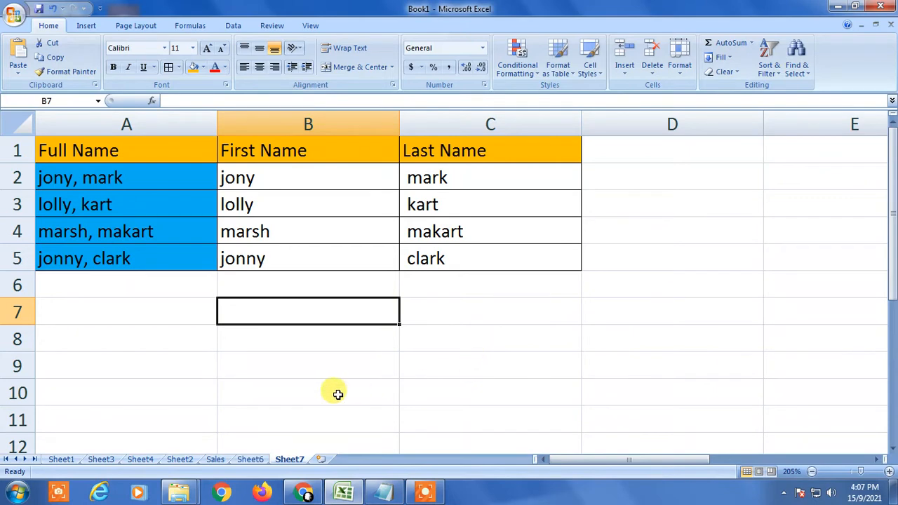
click(335, 392)
click(479, 374)
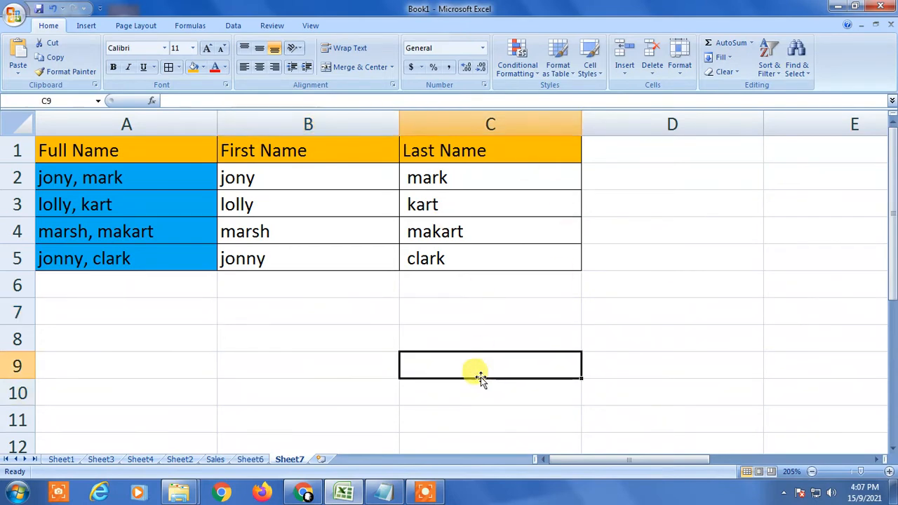
Widen column B freehand to about one and a half times its width, and undo the resize
click(362, 119)
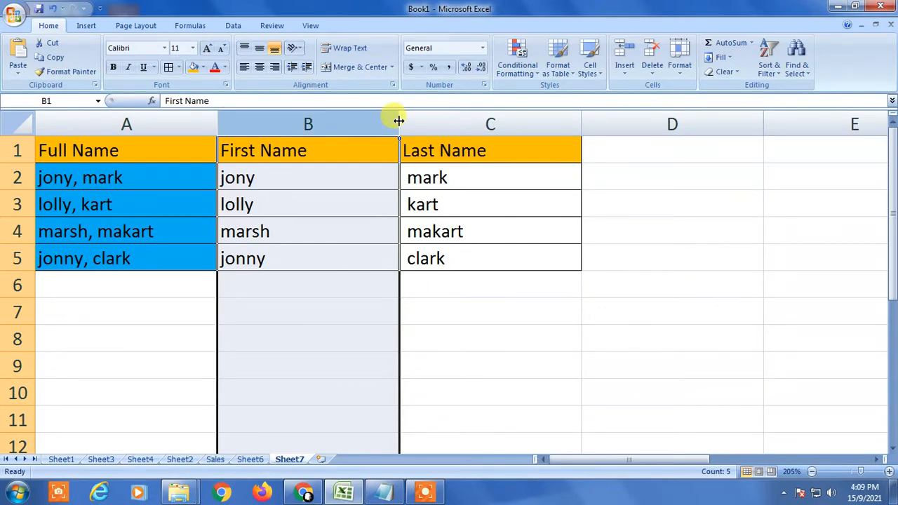
drag(398, 120, 497, 113)
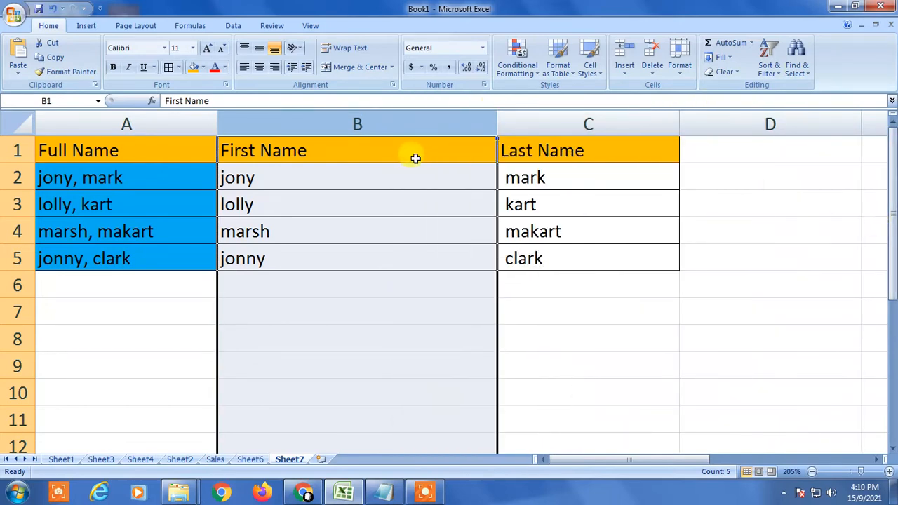
click(657, 333)
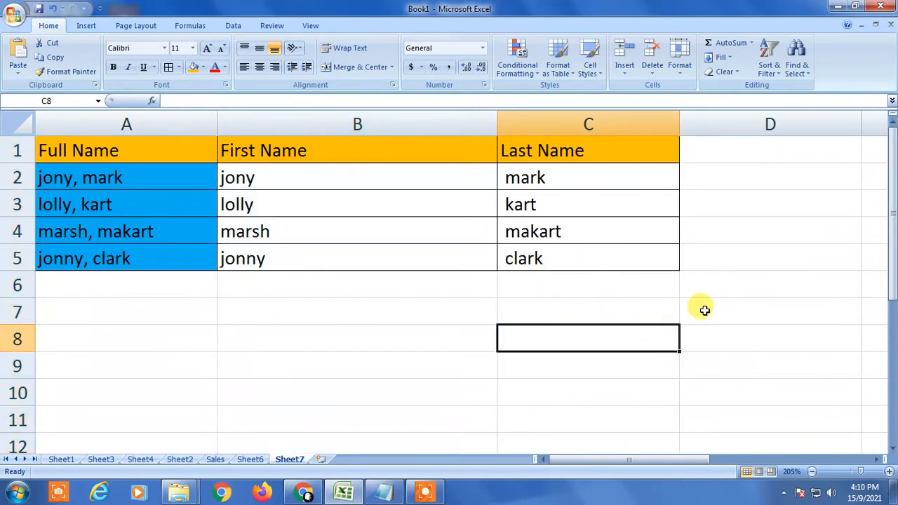
key(ctrl+z)
click(385, 199)
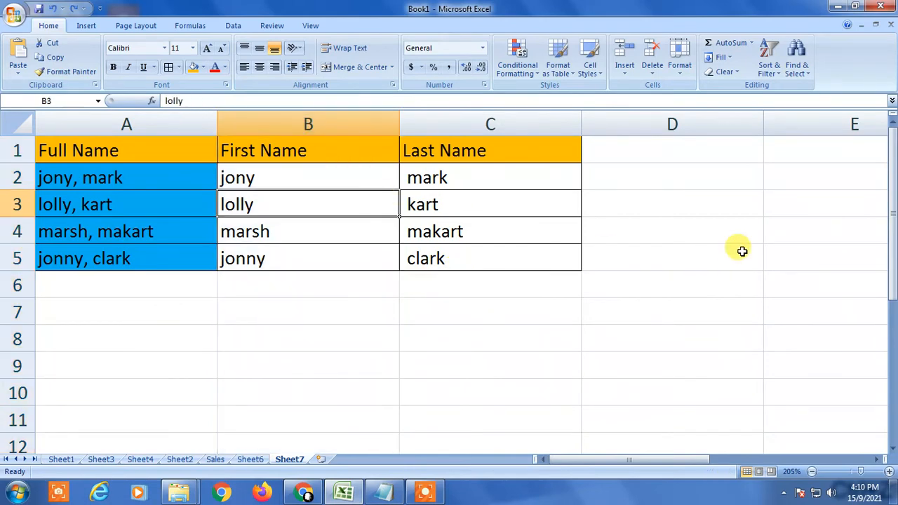
Set the width of column B to exactly 25, and undo the change
click(348, 123)
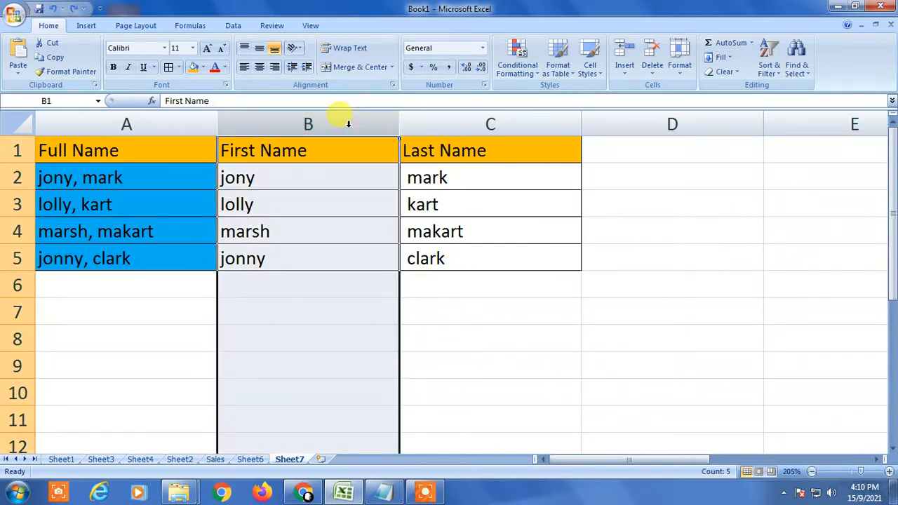
right_click(348, 123)
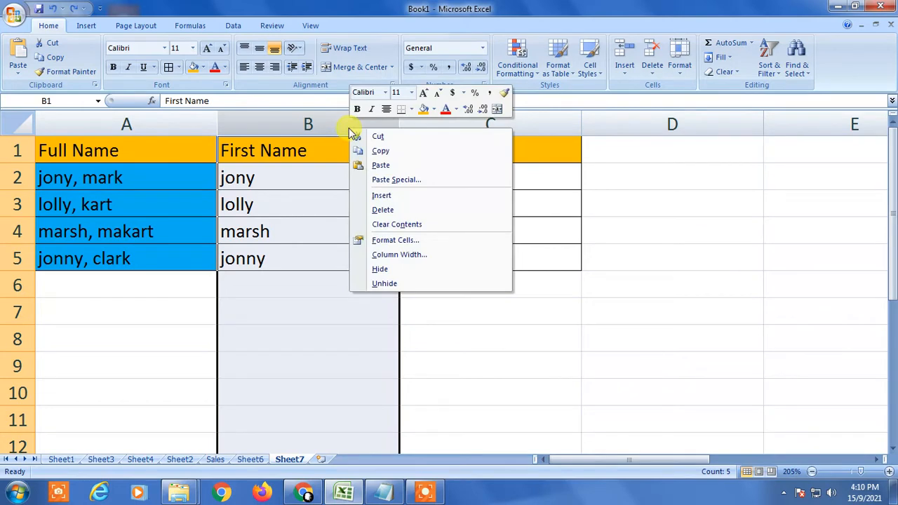
click(390, 256)
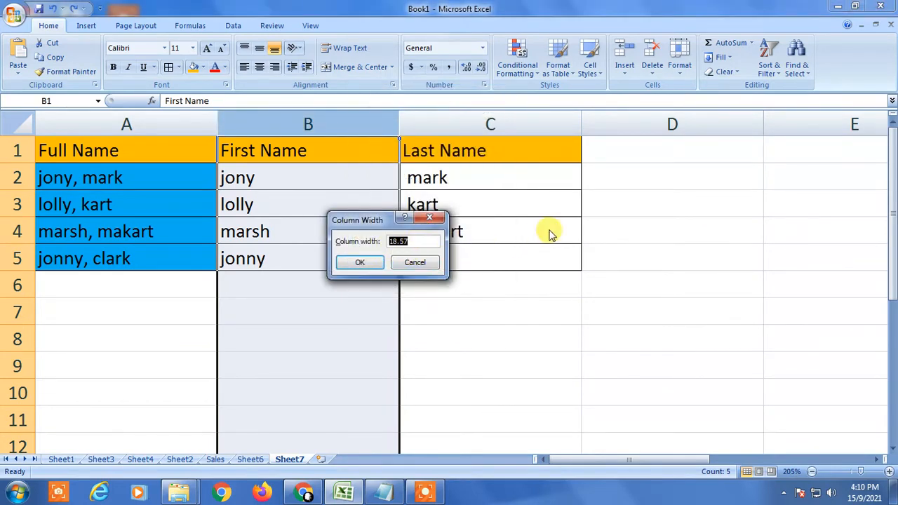
text(25)
key(Return)
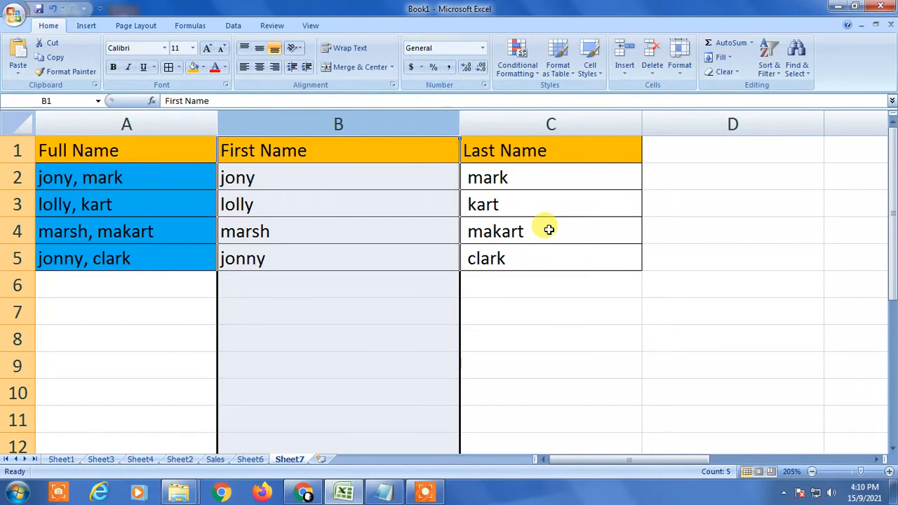
click(552, 362)
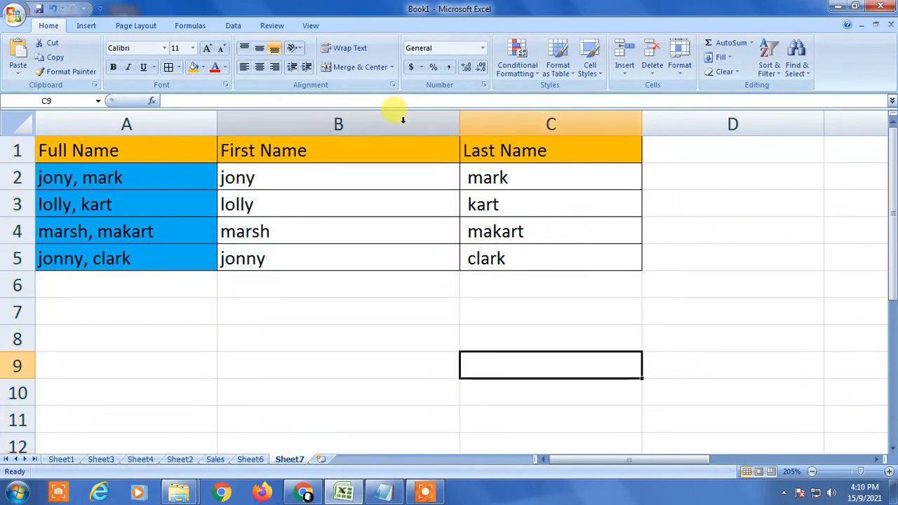
key(ctrl+z)
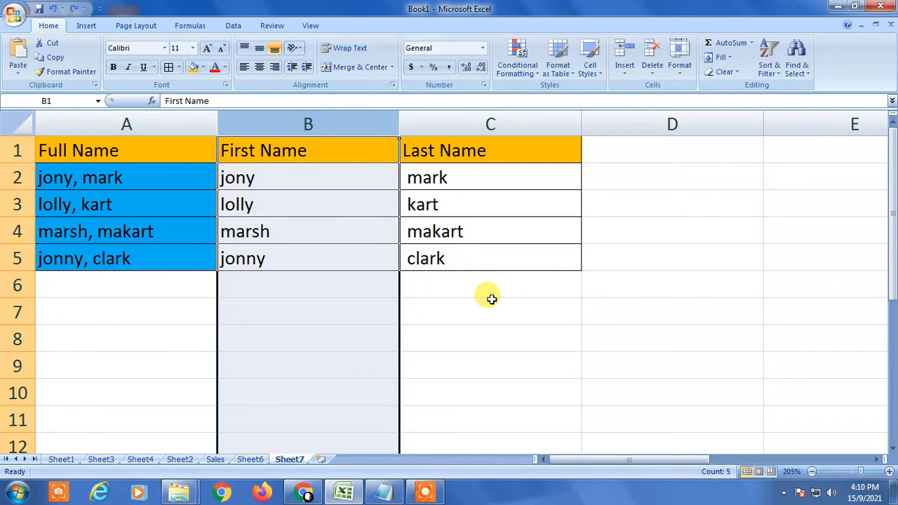
click(473, 317)
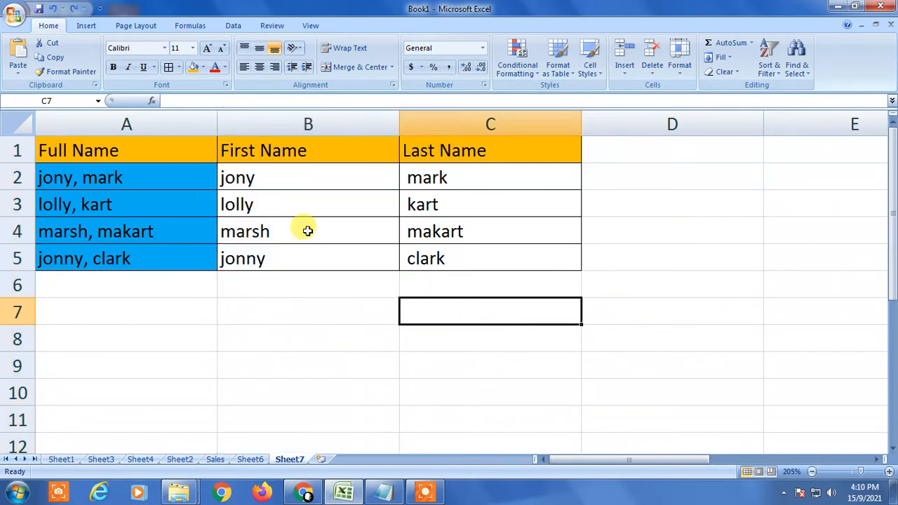
drag(302, 124, 662, 116)
click(678, 238)
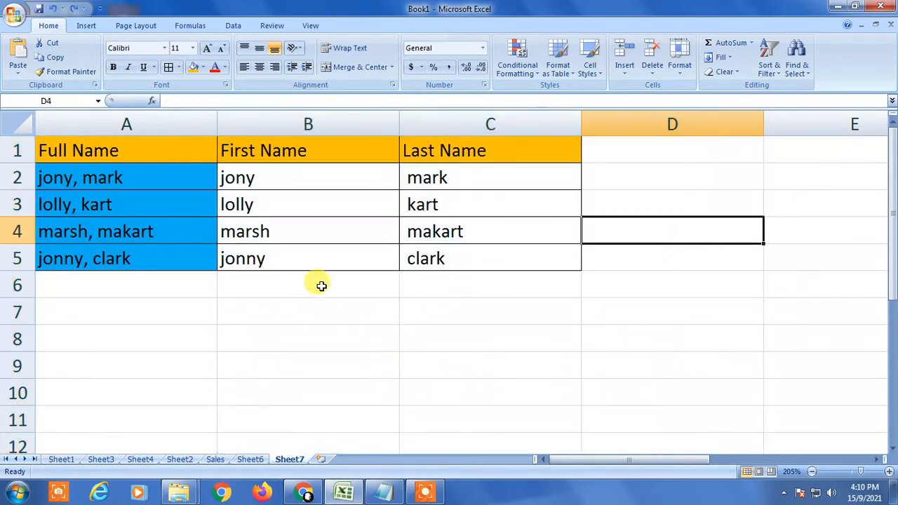
click(306, 125)
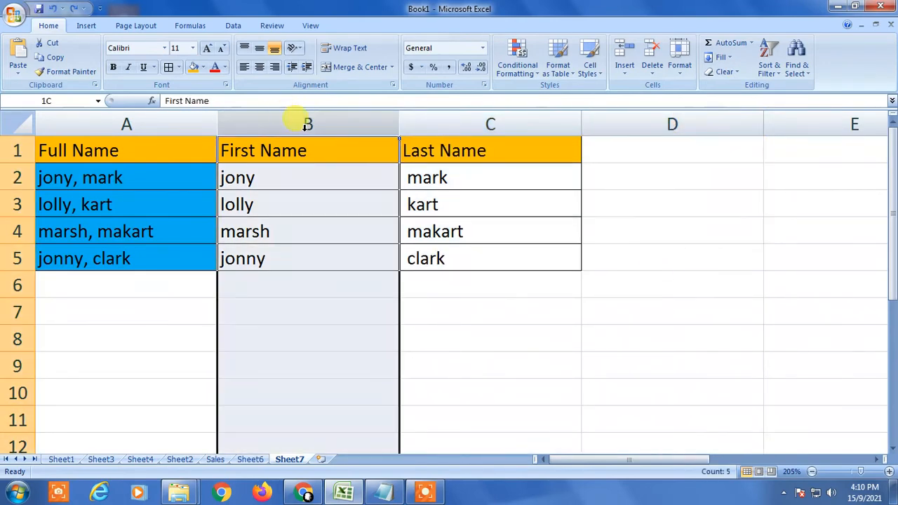
drag(308, 124, 683, 141)
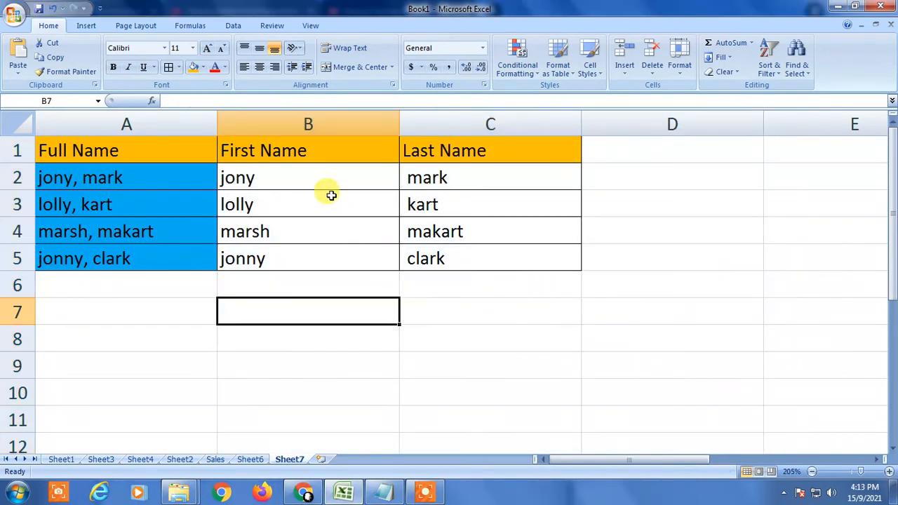
click(324, 200)
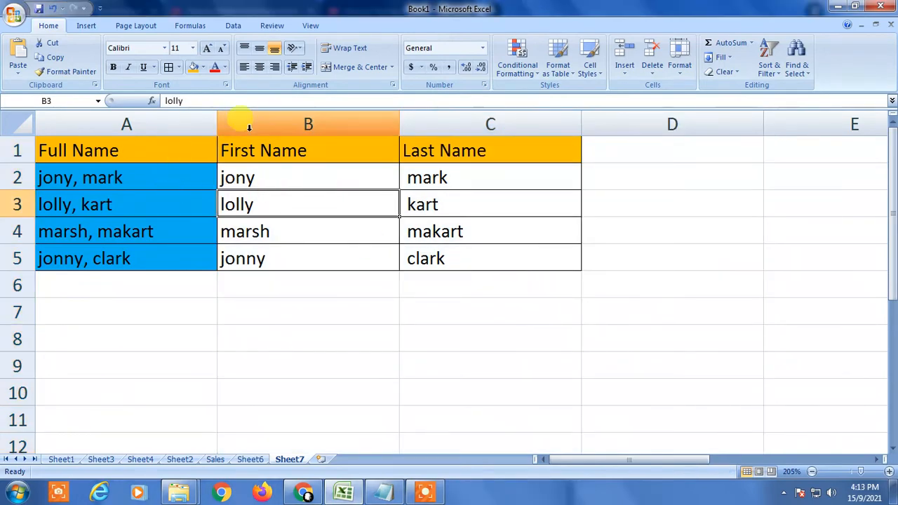
Set the width of the adjacent columns B through D to 30 in one operation
click(332, 116)
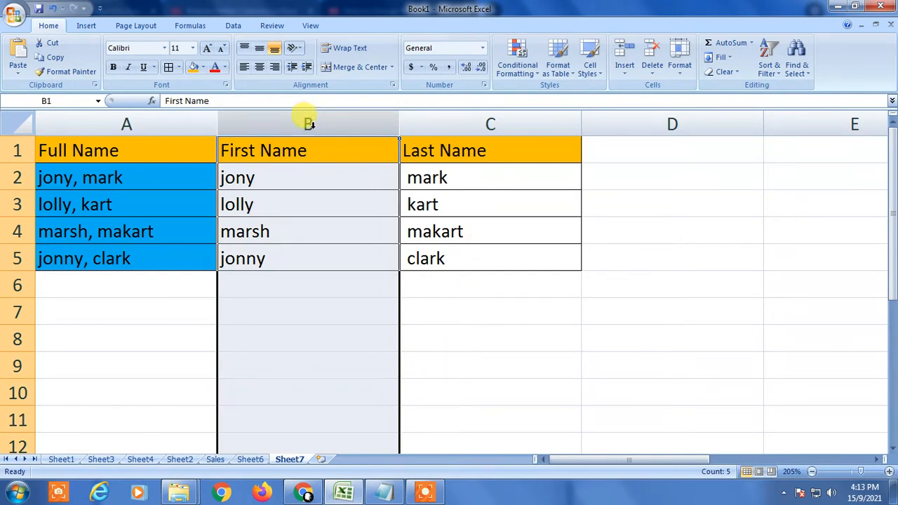
drag(311, 120, 732, 120)
right_click(348, 122)
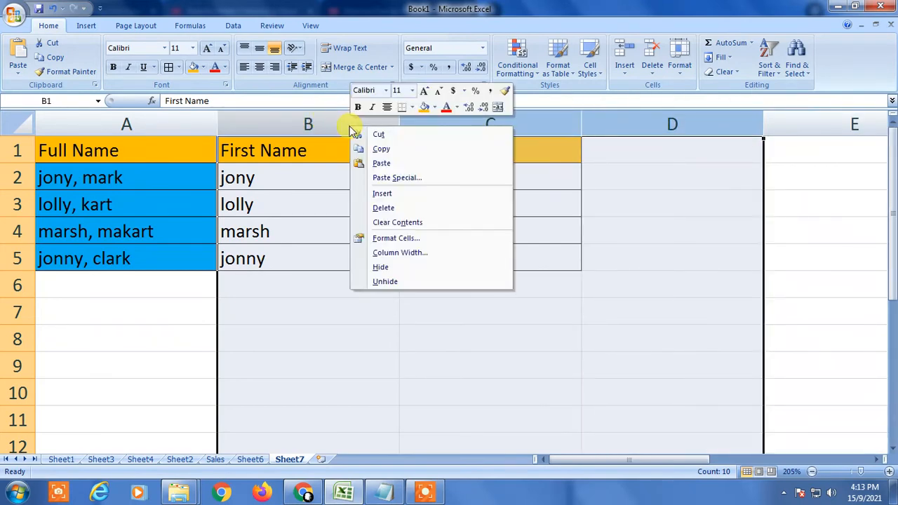
click(395, 254)
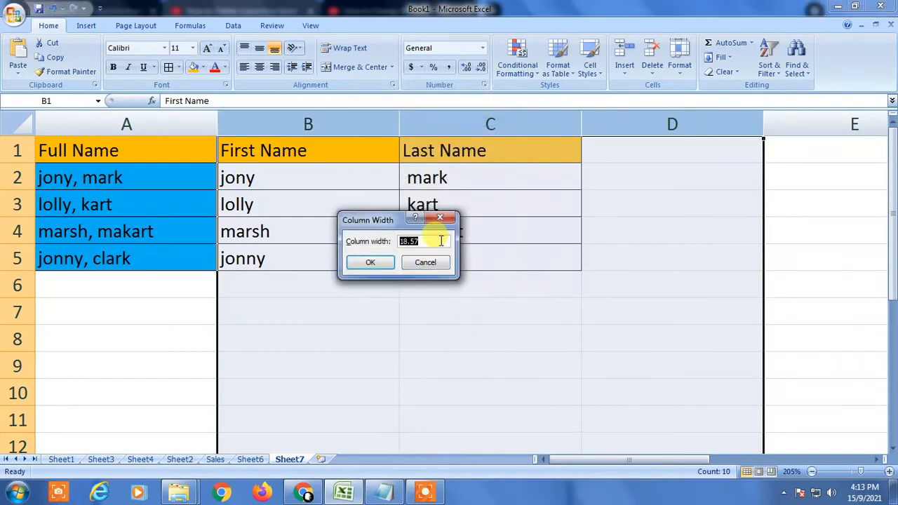
text(30)
key(Return)
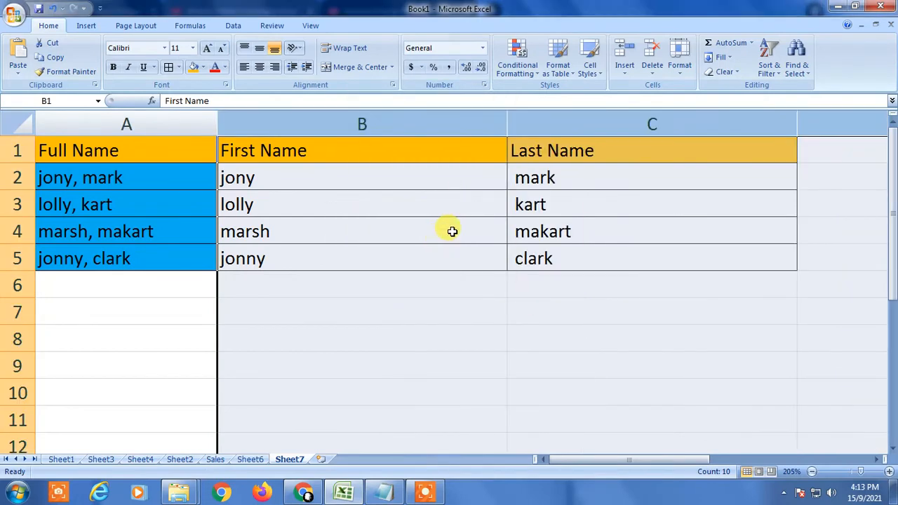
click(534, 204)
Undo the width change on columns B through D
drag(631, 460, 424, 395)
key(ctrl+z)
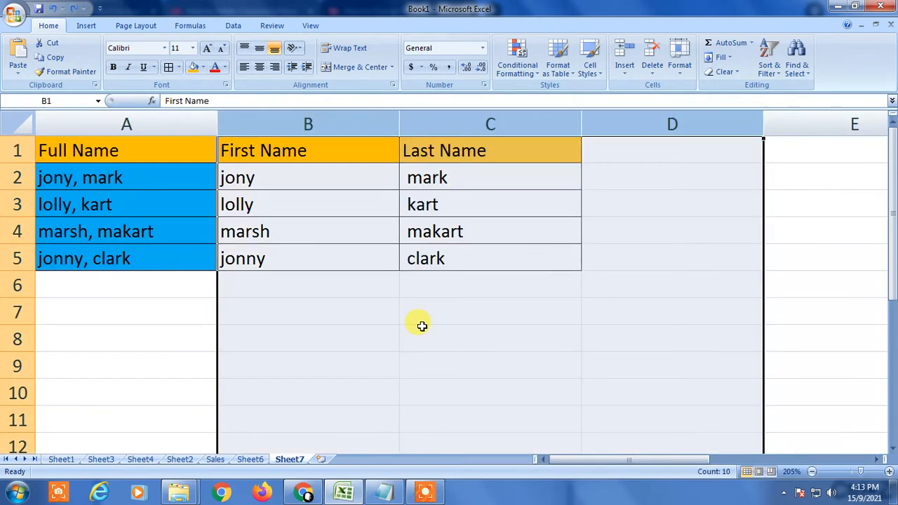
key(ctrl+z)
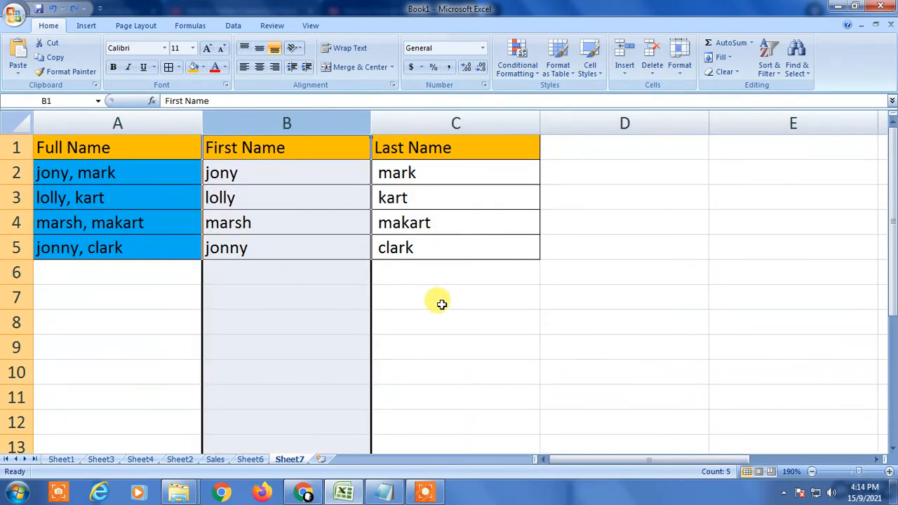
key(ctrl+z)
click(330, 324)
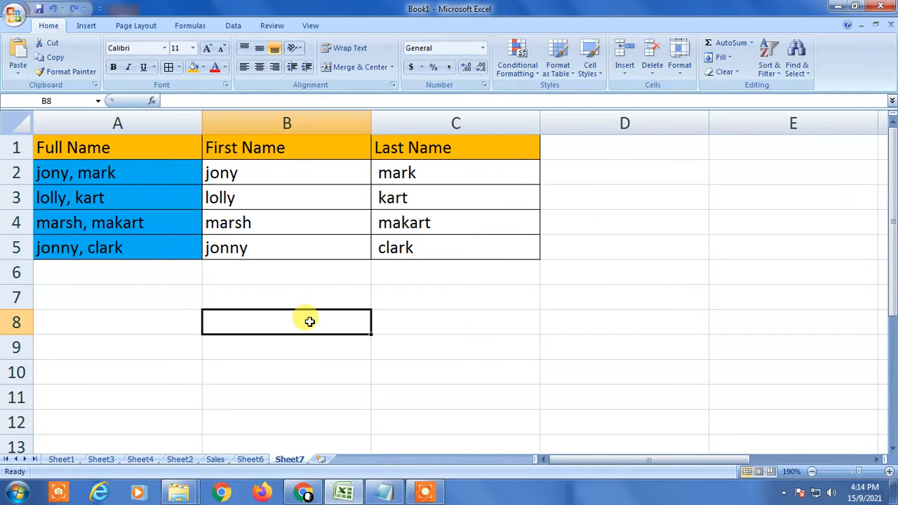
Set the width of the non-adjacent columns A and C to 60, leaving column B out of the selection
click(113, 123)
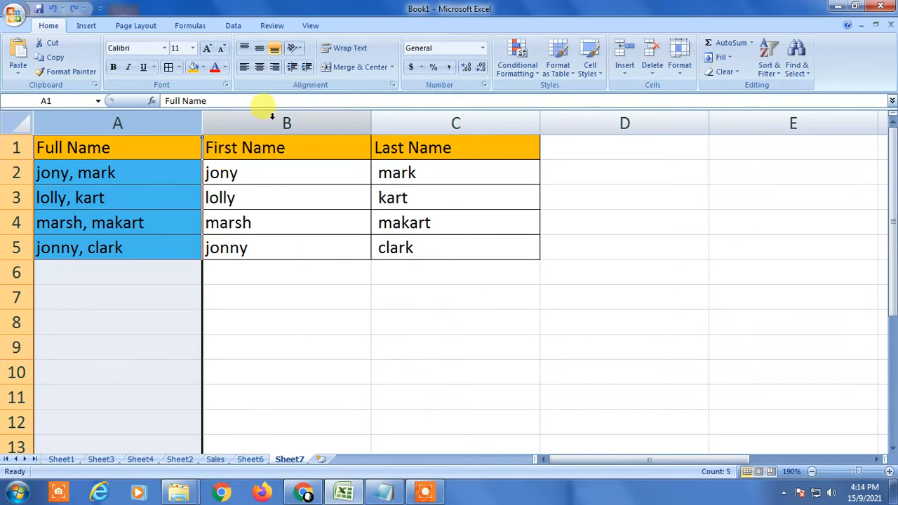
ctrl+click(440, 123)
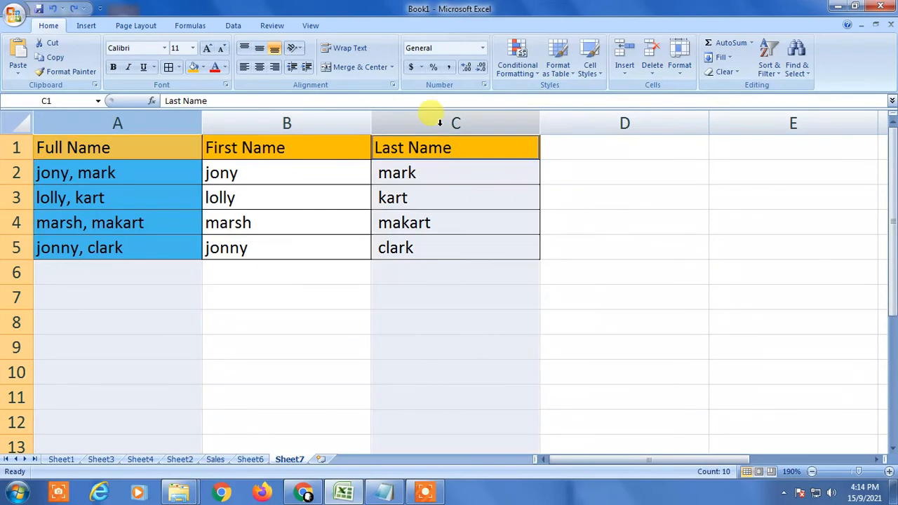
right_click(159, 124)
click(235, 253)
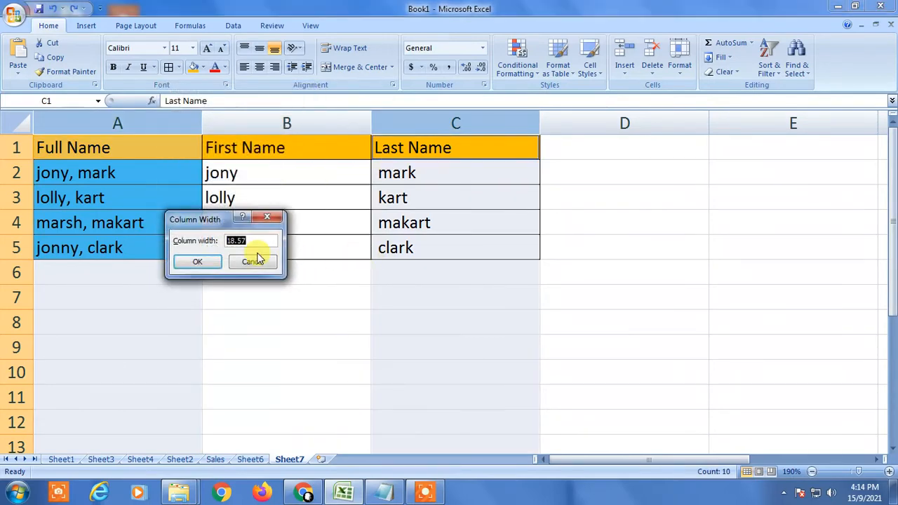
text(60)
key(Return)
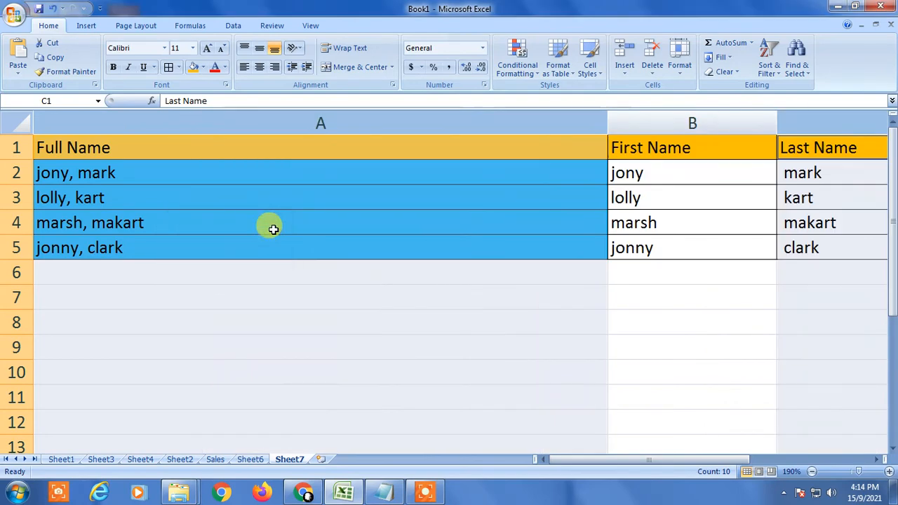
Undo the width change on columns A and C
click(787, 315)
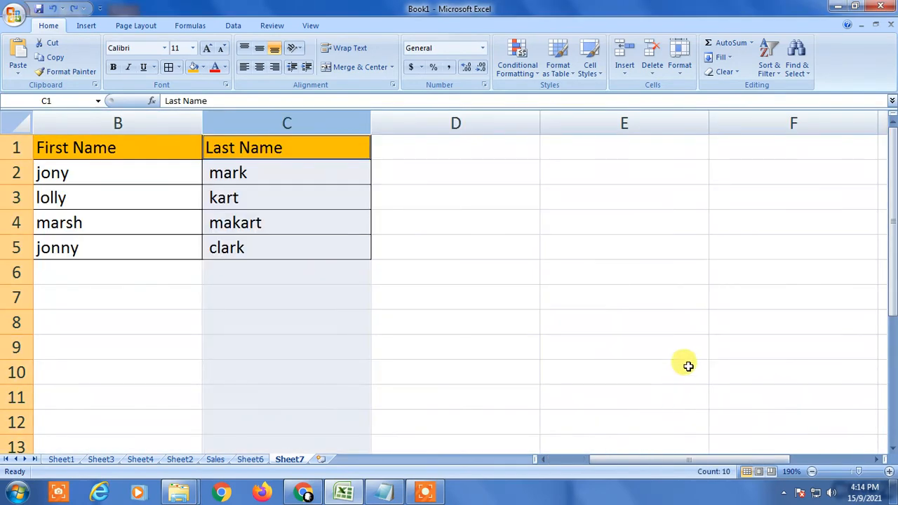
click(445, 276)
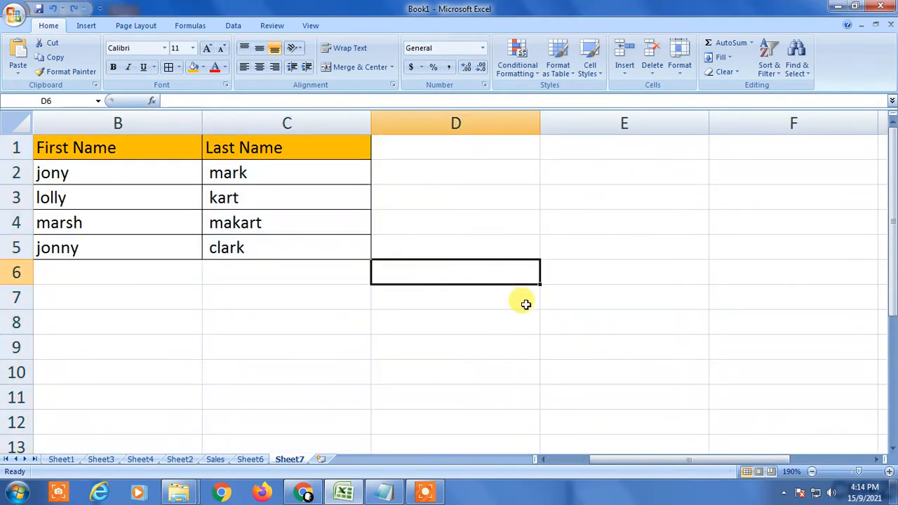
drag(679, 469, 482, 456)
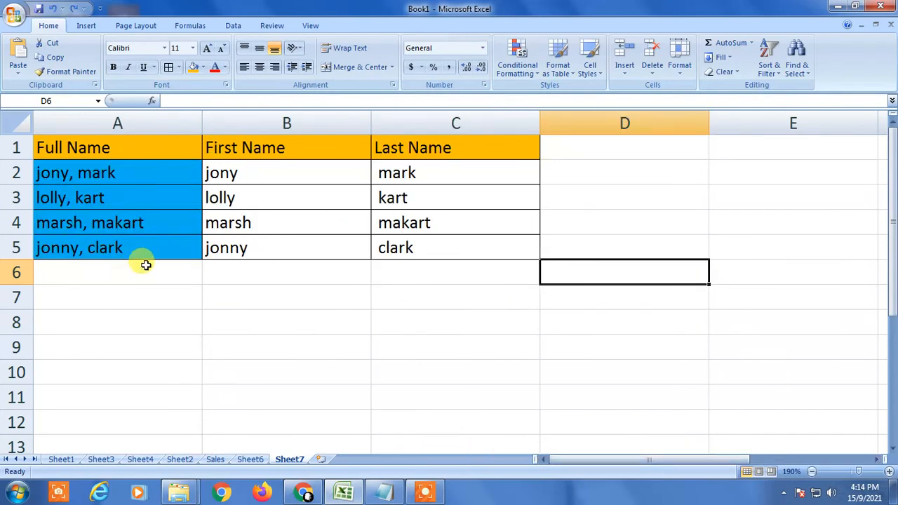
Replace the contents of cell A2 with the long string "alsdflsajdflaskjdflkjsadlfjkalskjdflksajdfljsadlkfjlksdjfsdlkfjlsdkaf"
click(146, 267)
click(120, 173)
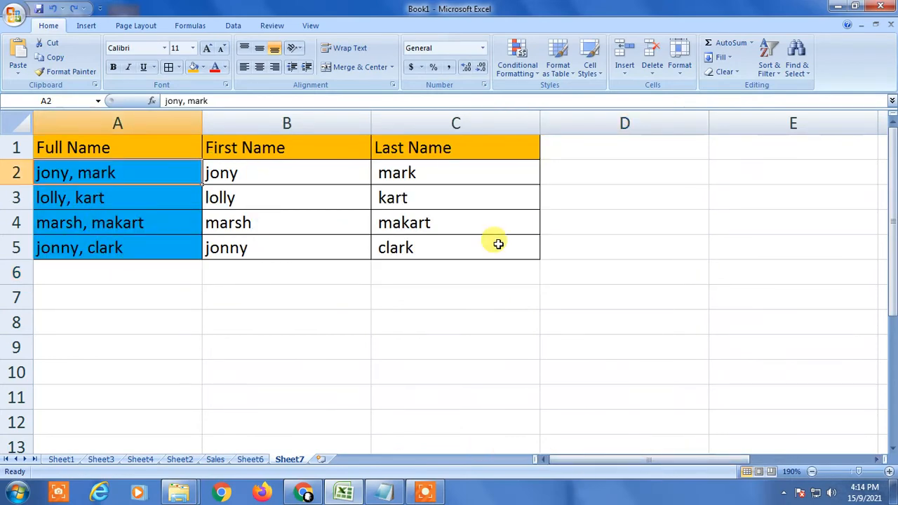
text(alsdflsajdflaskjdflkjsadlfjkalskjdflksajdfljs)
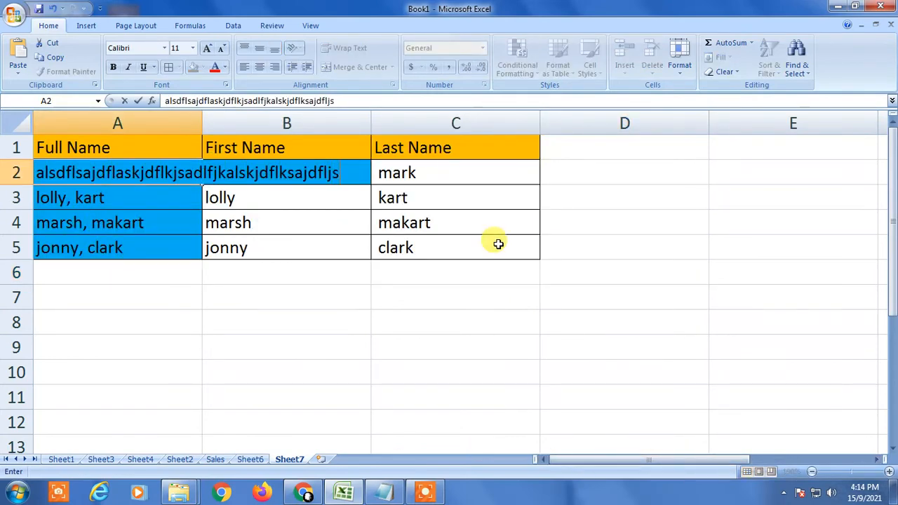
text(adlkfjlksdjfsdlkfjlsdkaf)
key(Return)
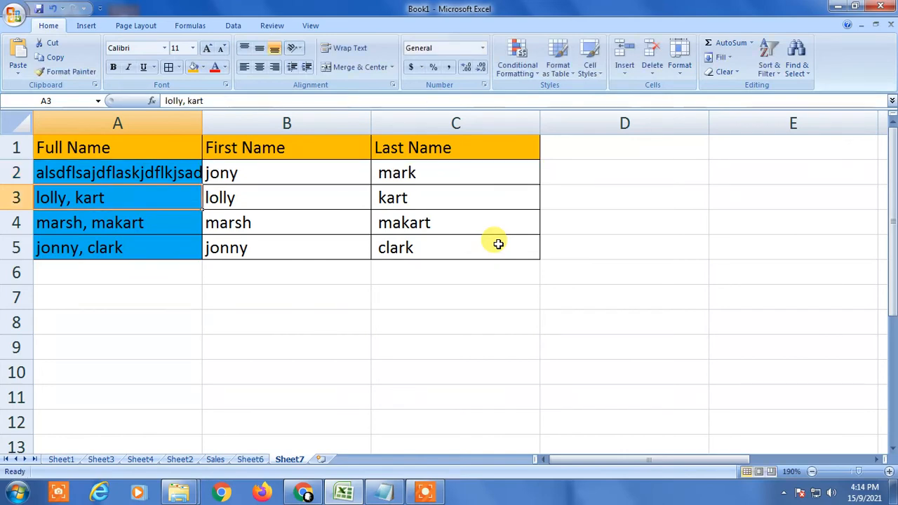
Apply text wrapping to the long string in cell A2 and undo the wrapping
click(115, 171)
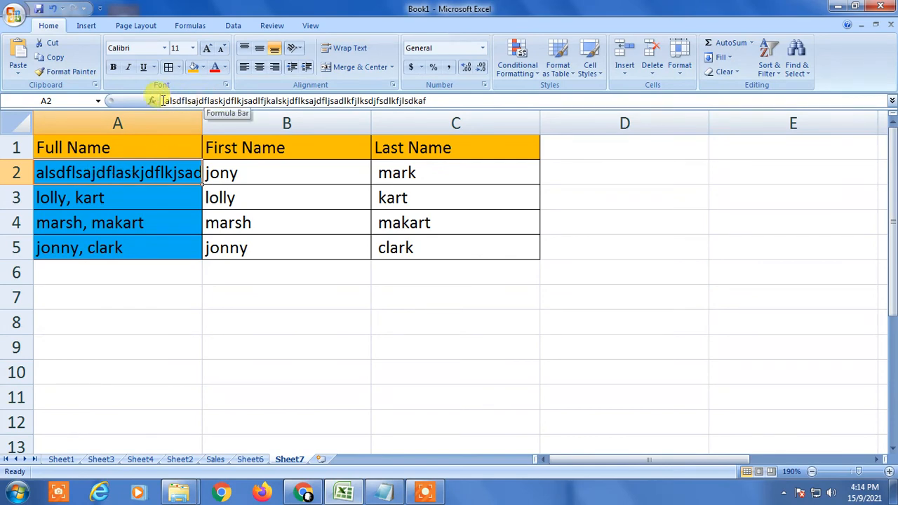
drag(161, 101, 427, 100)
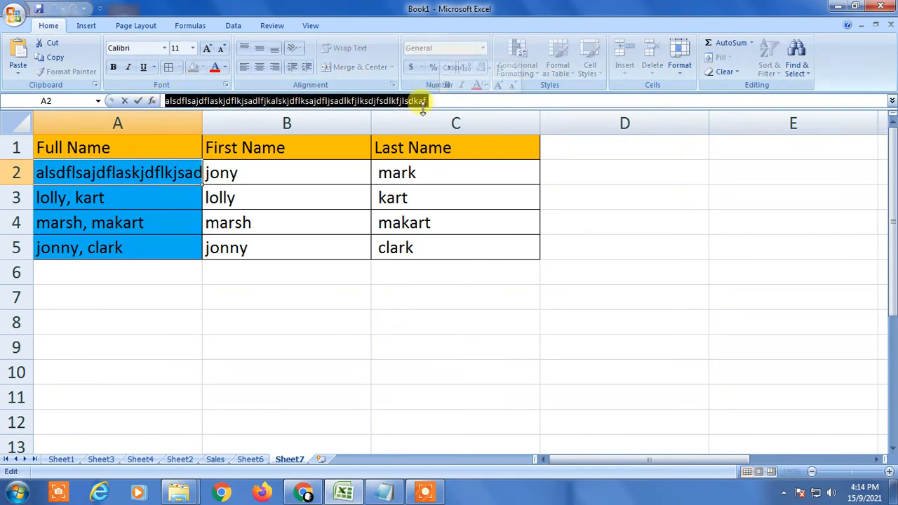
click(141, 172)
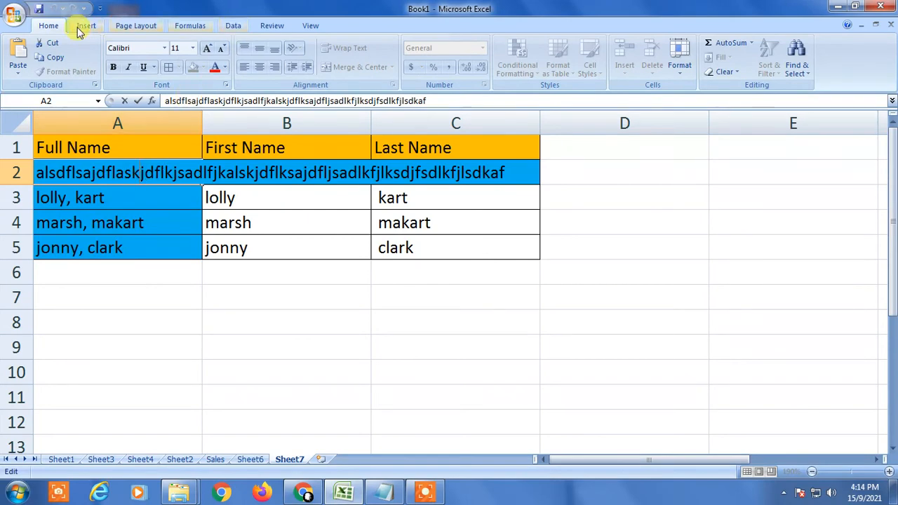
key(Escape)
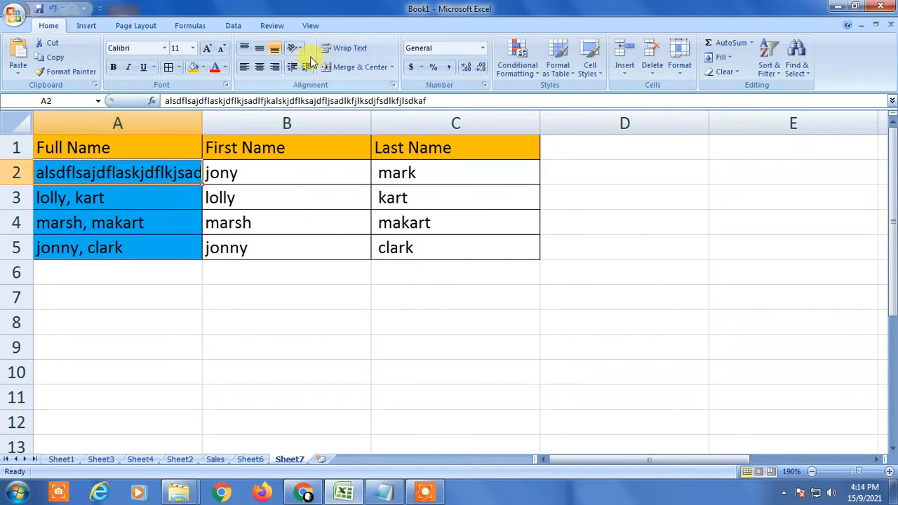
click(344, 47)
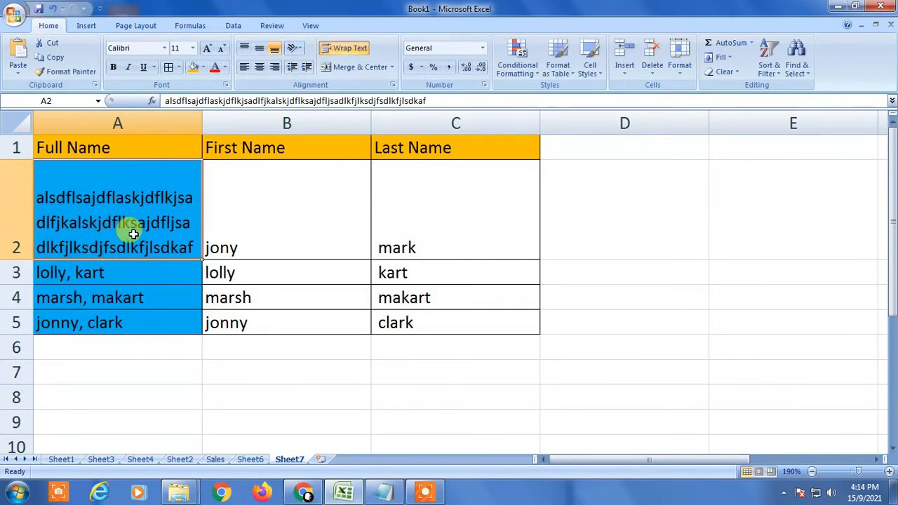
key(ctrl+z)
click(254, 422)
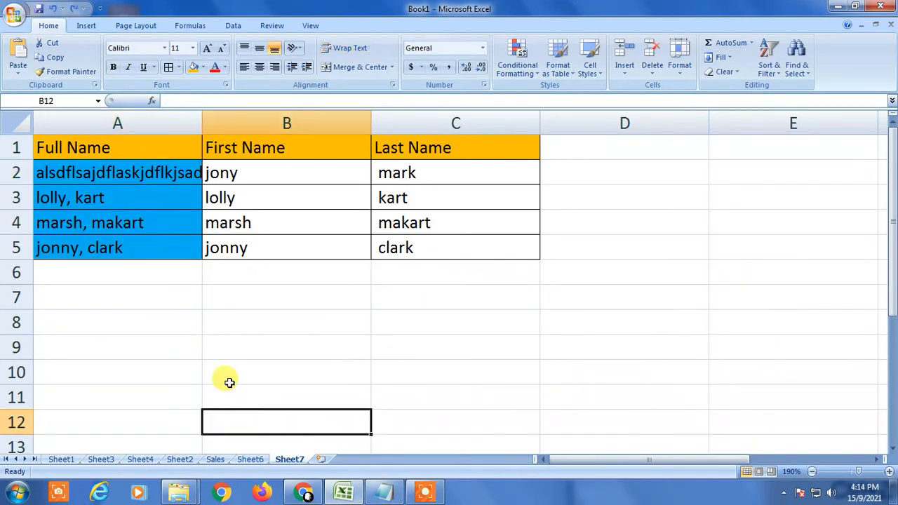
AutoFit column A to the width of its longest entry, and show the Windows desktop
double_click(202, 123)
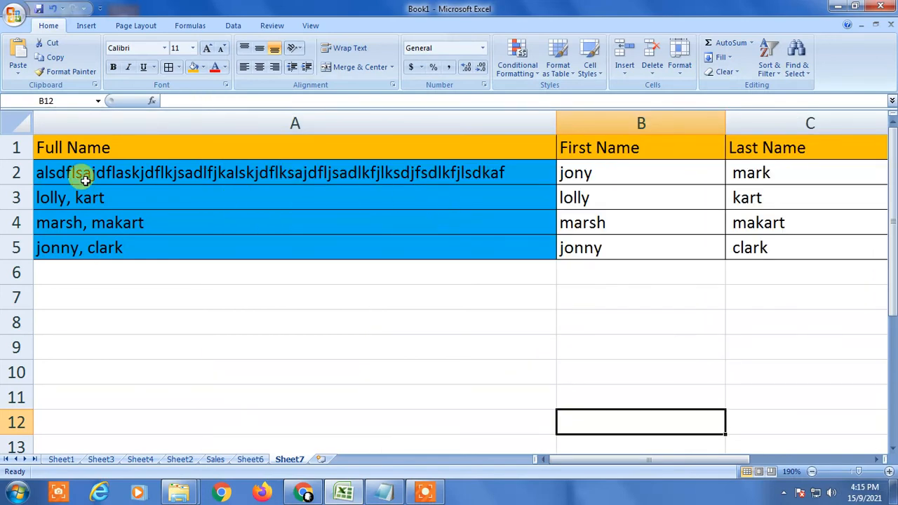
click(46, 168)
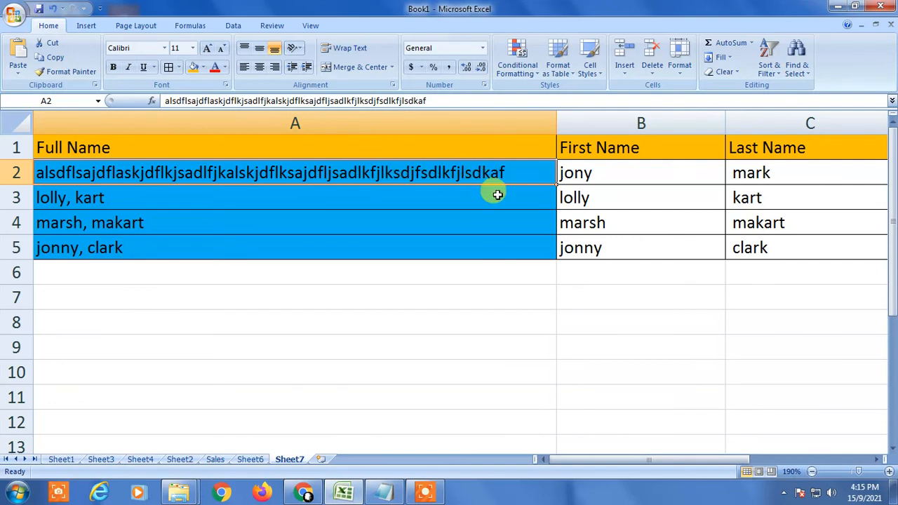
key(super+d)
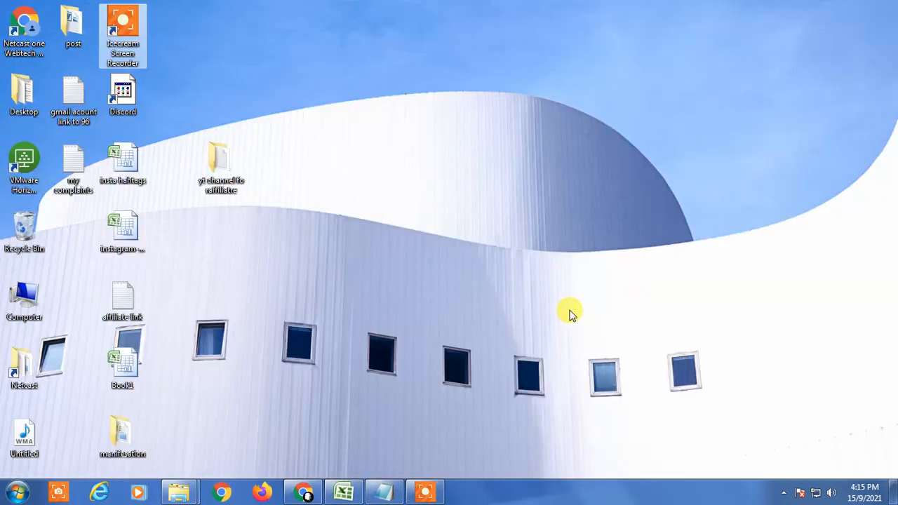